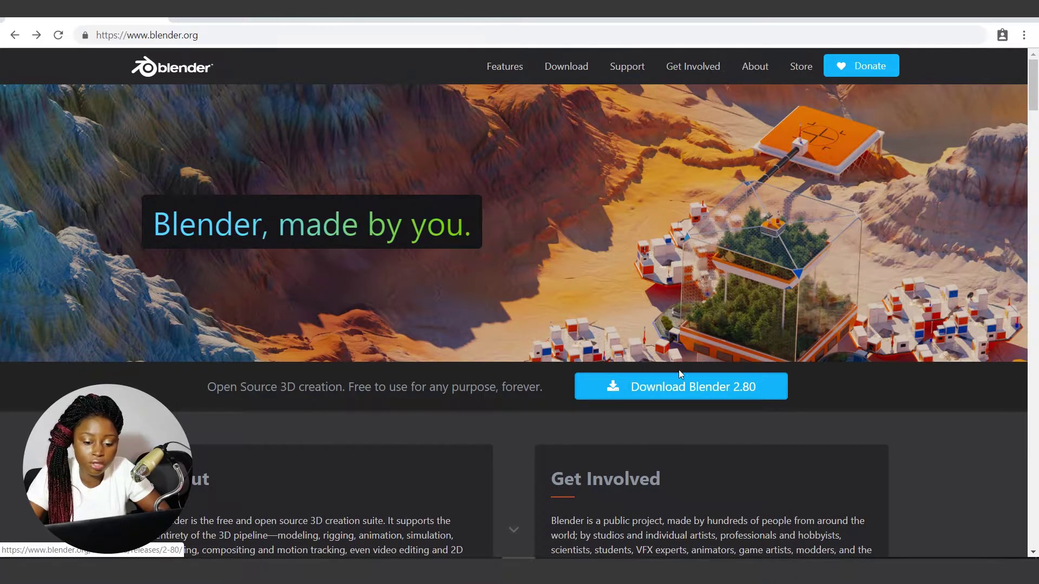
# Go from blender.org's home page to the Blender 2.80 download page.
pyautogui.click(700, 394)
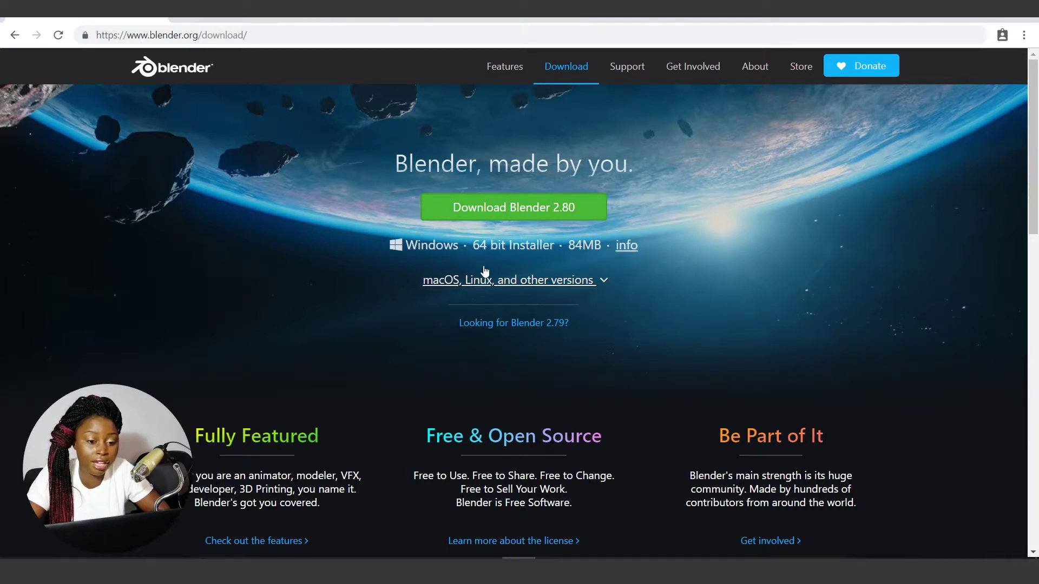
# Start the 64-bit Windows Blender 2.80 download, then cancel it from the download bar.
pyautogui.click(604, 282)
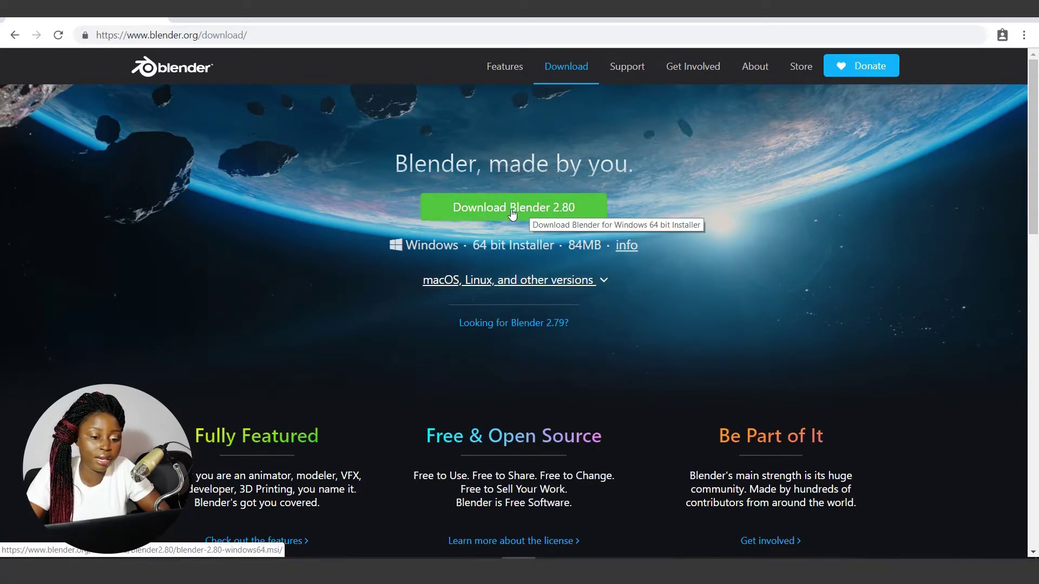
pyautogui.click(509, 209)
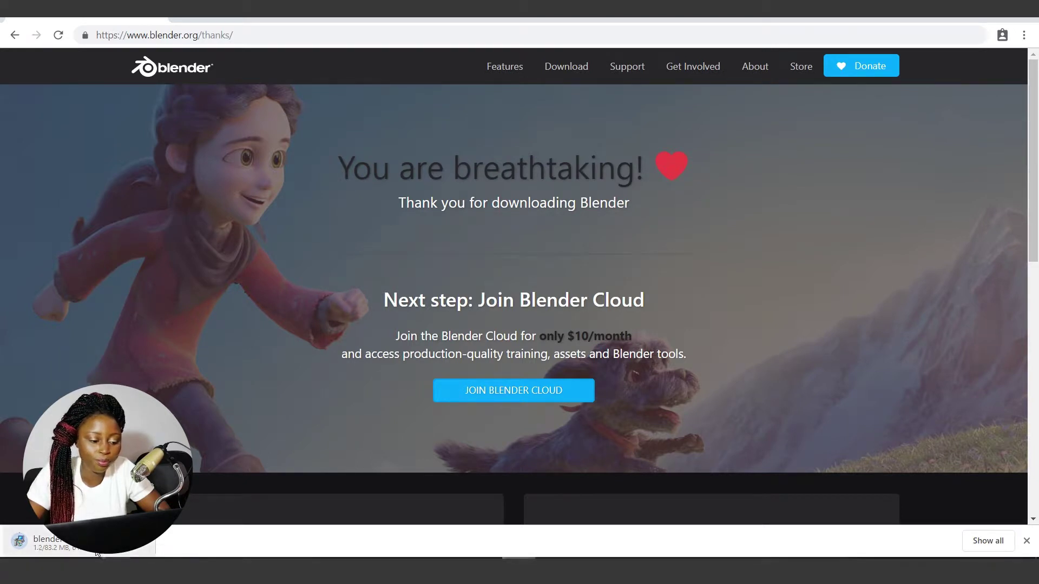
pyautogui.click(142, 540)
pyautogui.click(162, 536)
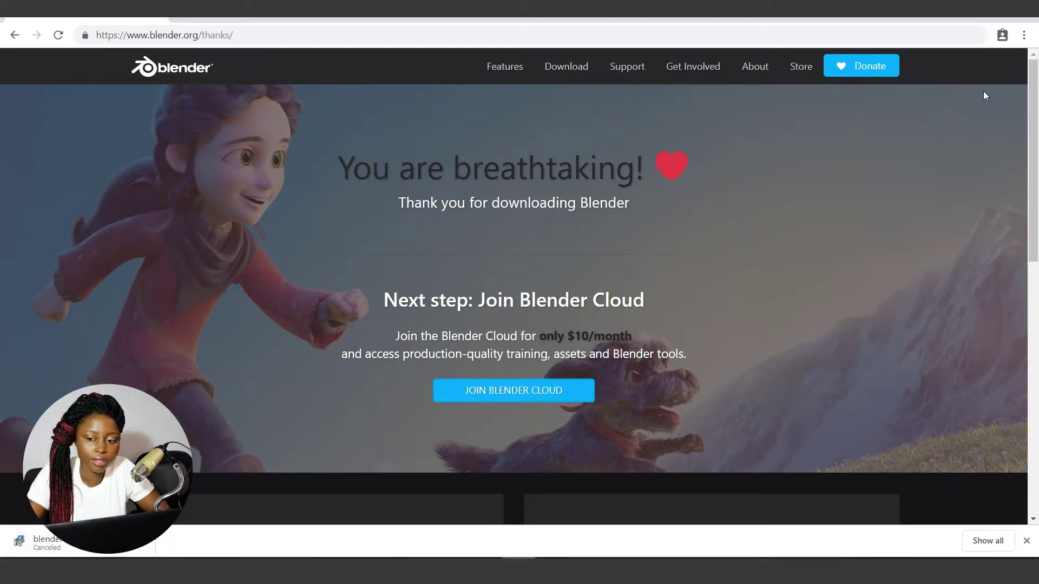
# Minimize Chrome and bring up the context menu for blender-2.80-windows64.msi on the desktop.
pyautogui.click(960, 15)
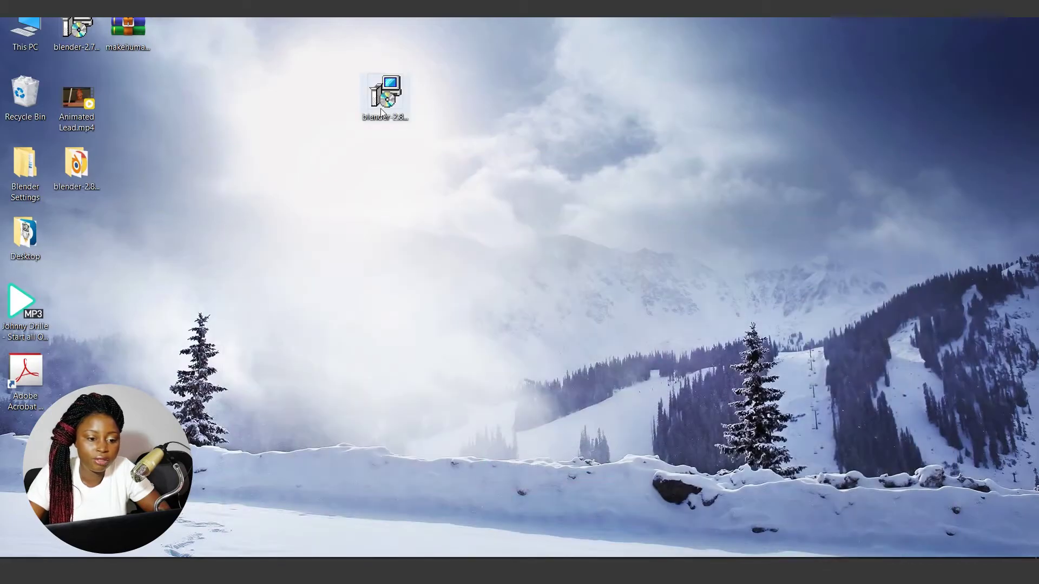
pyautogui.click(387, 109)
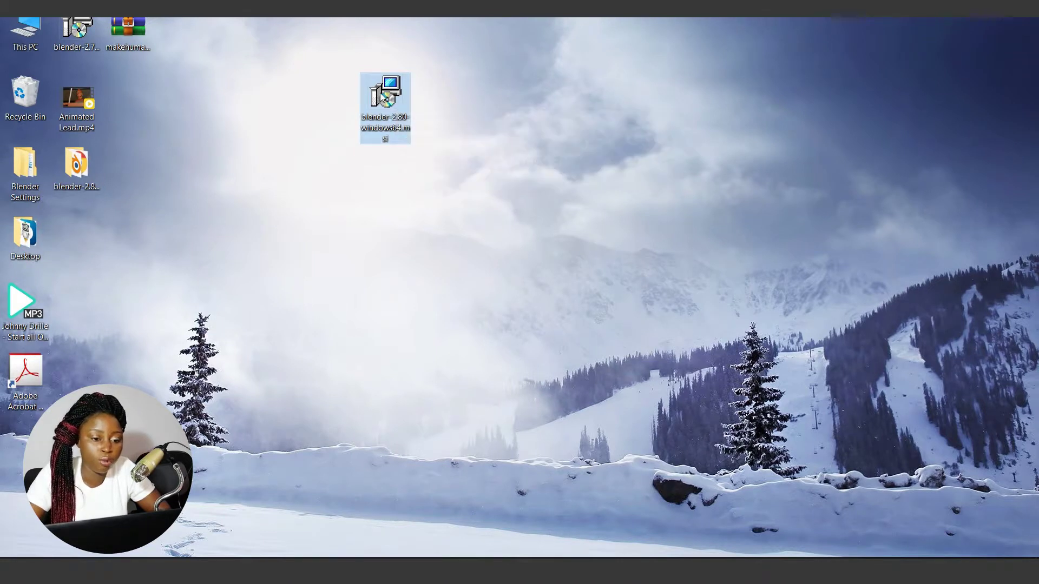
pyautogui.rightClick(388, 92)
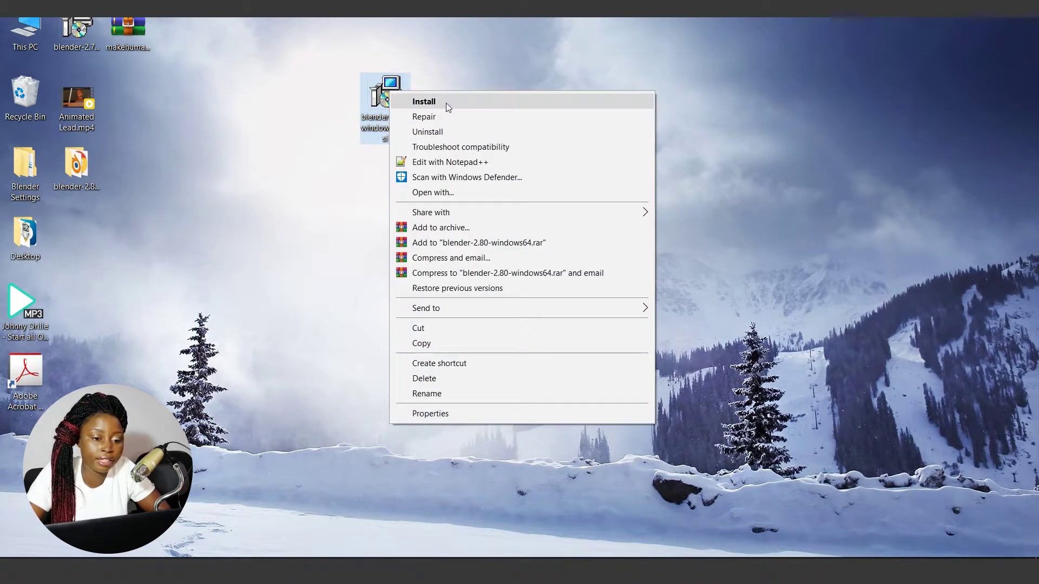
# Run the installer, accept the GNU GPL license terms and advance to the Custom Setup screen.
pyautogui.click(446, 103)
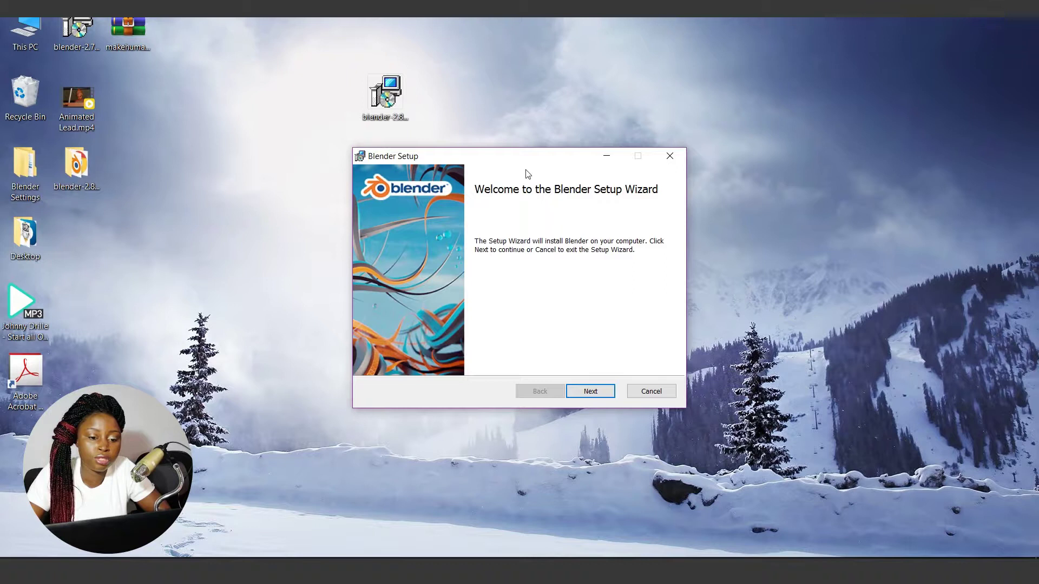
pyautogui.moveTo(525, 160); pyautogui.dragTo(501, 121)
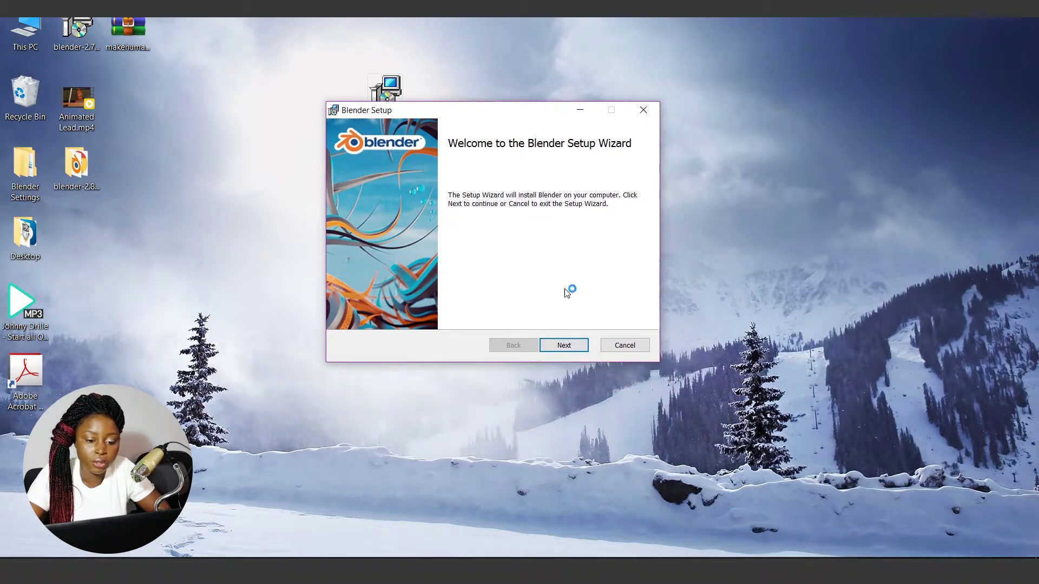
pyautogui.click(569, 347)
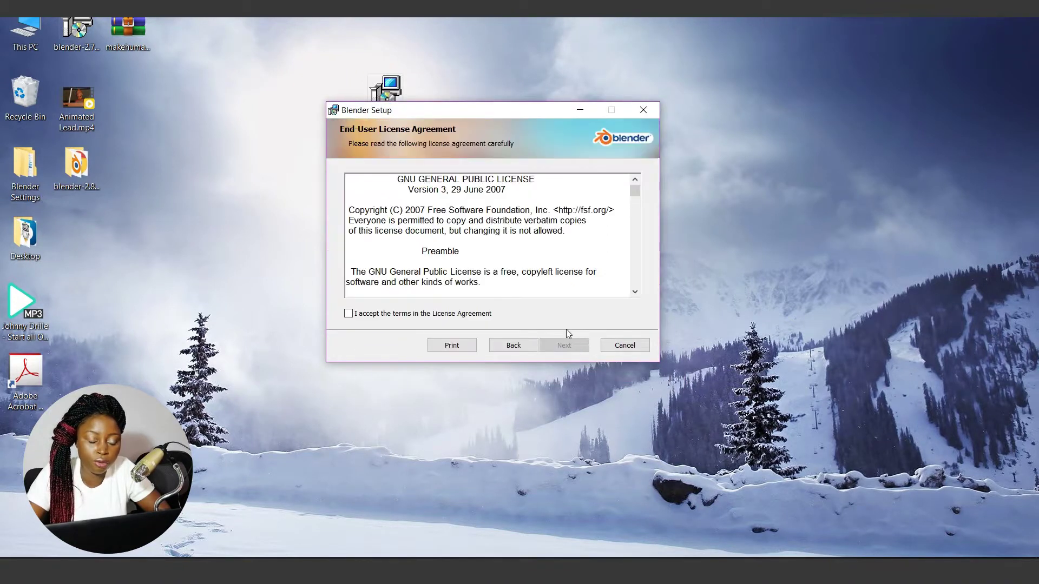
pyautogui.click(350, 314)
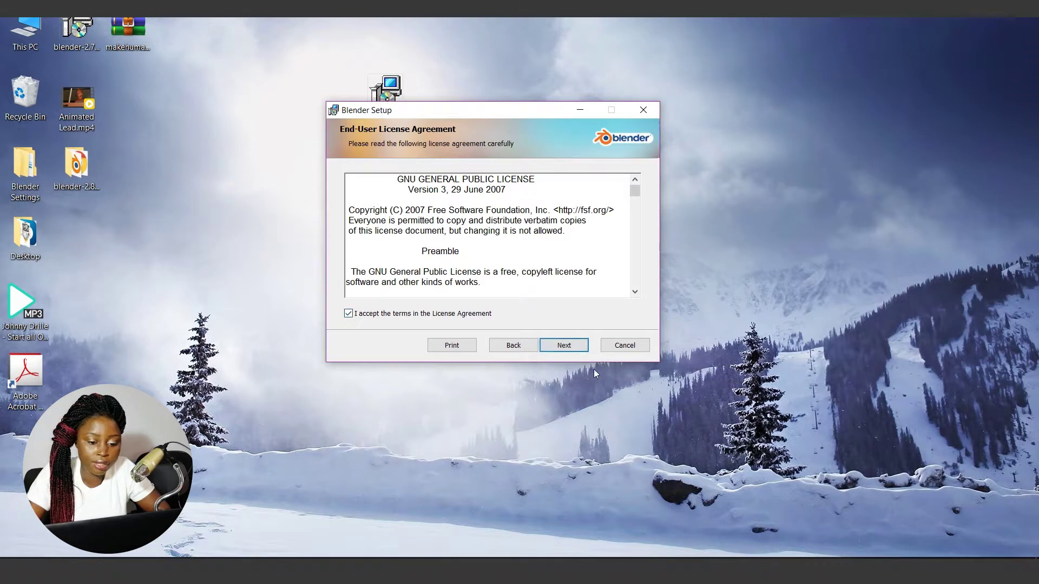
pyautogui.click(565, 345)
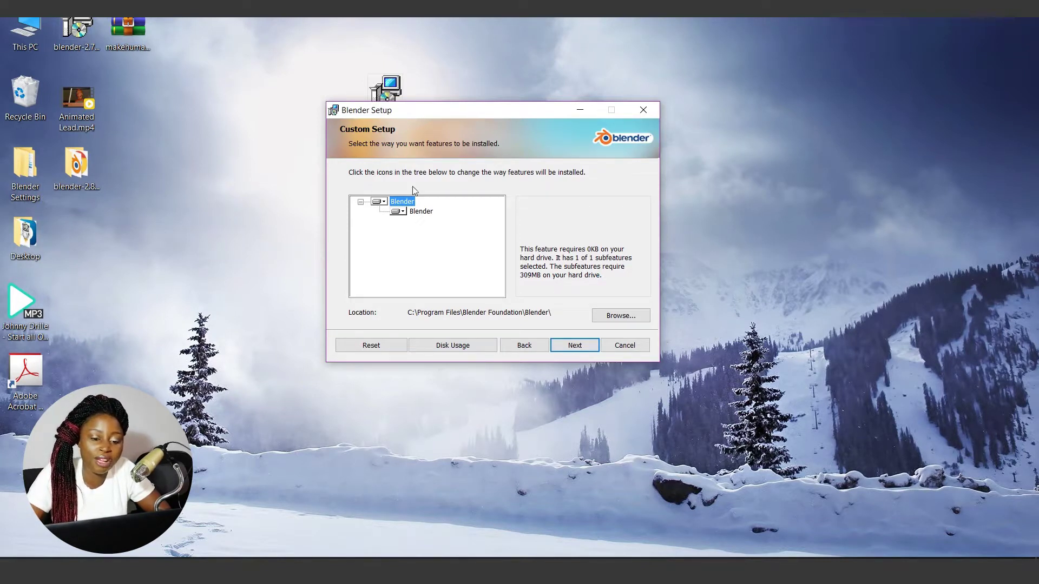
# Review the destination folder and keep C:\Program Files\Blender Foundation\Blender\ unchanged.
pyautogui.click(621, 315)
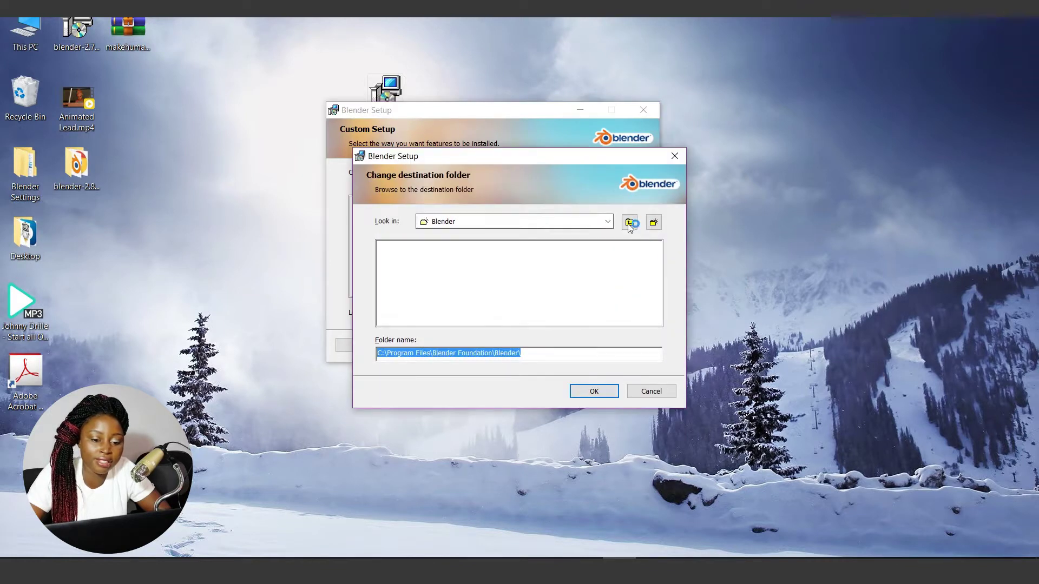
pyautogui.click(608, 223)
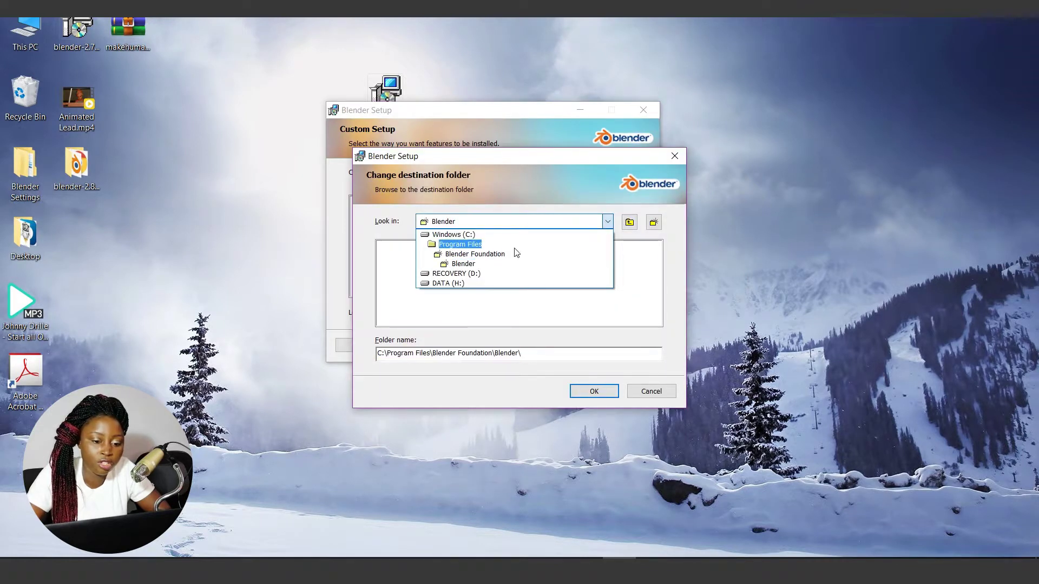
pyautogui.click(667, 394)
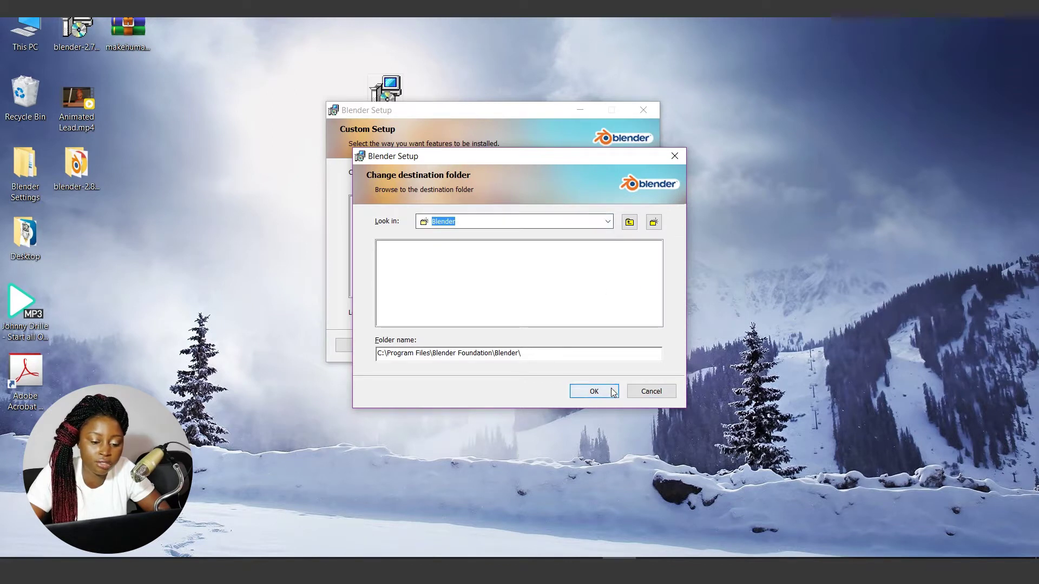
pyautogui.click(593, 392)
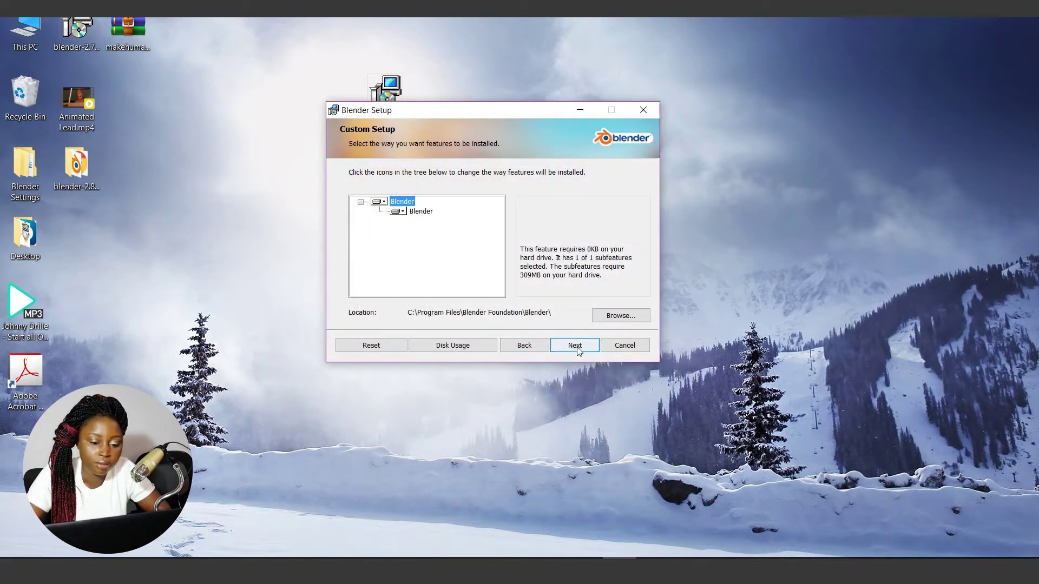
# Proceed to the ready-to-install page and begin installing Blender.
pyautogui.click(575, 347)
pyautogui.click(556, 348)
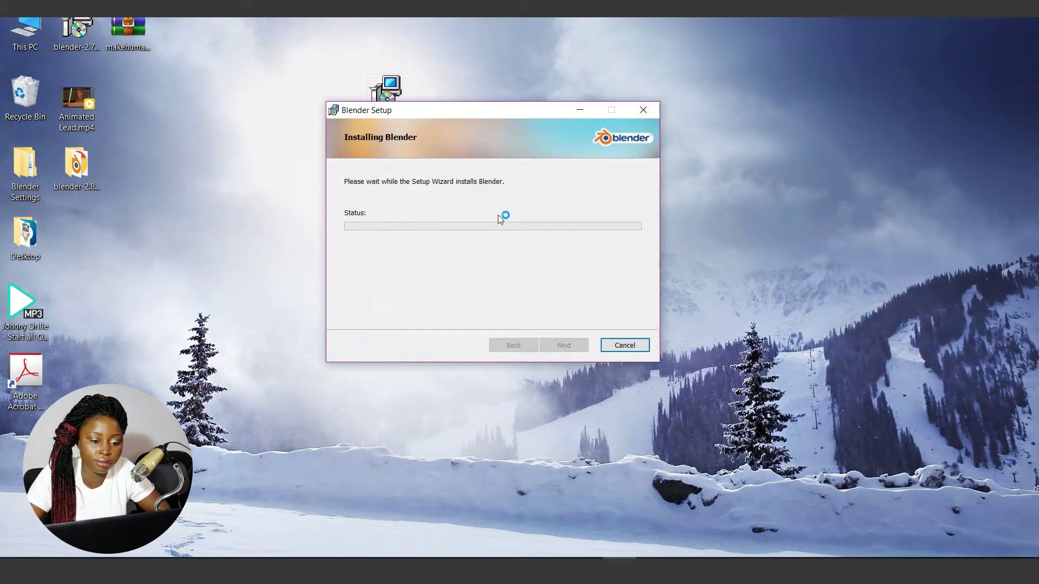
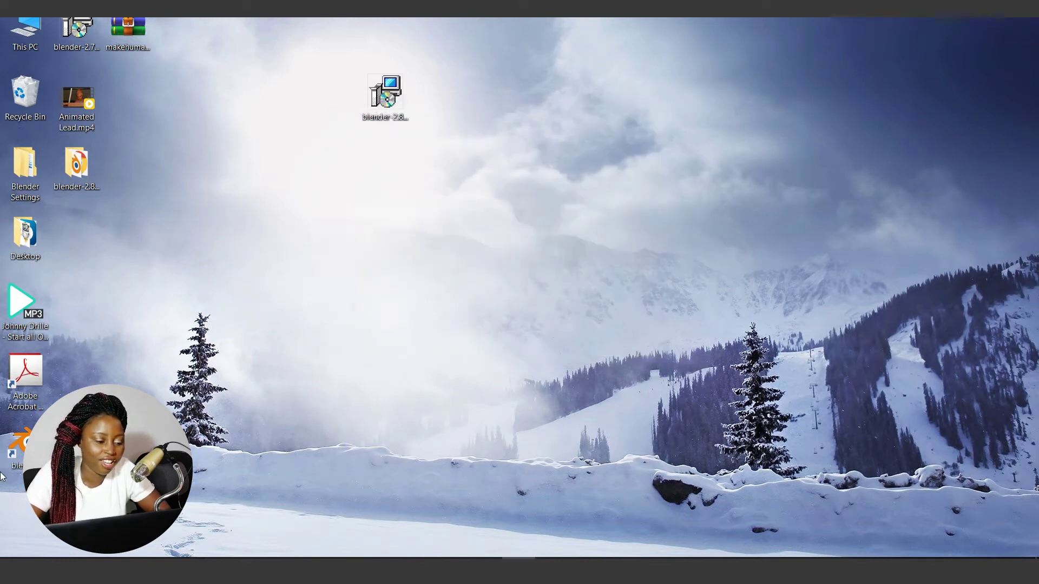
# Launch Blender 2.8 from its new desktop shortcut.
pyautogui.doubleClick(18, 445)
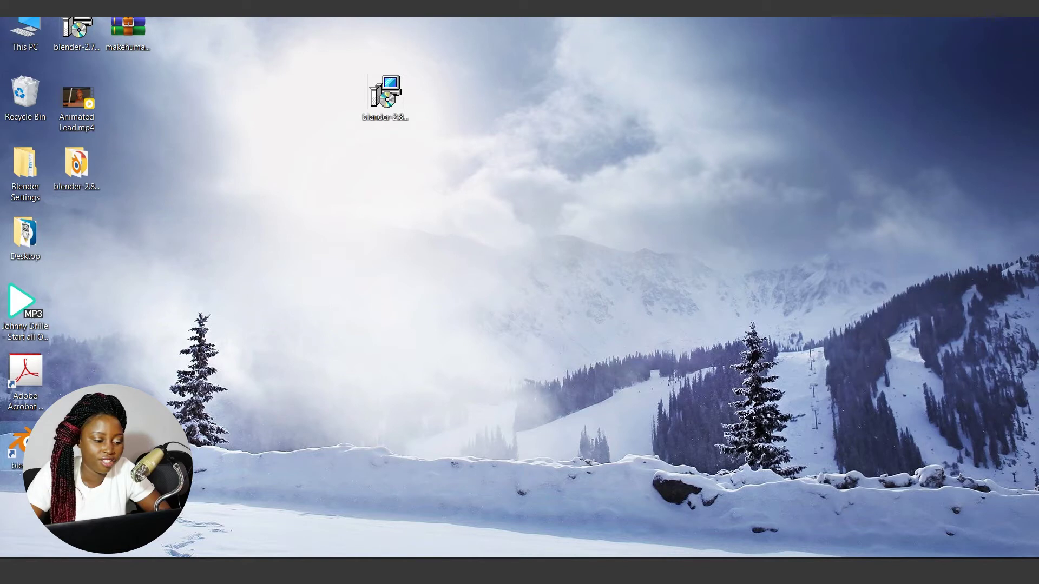